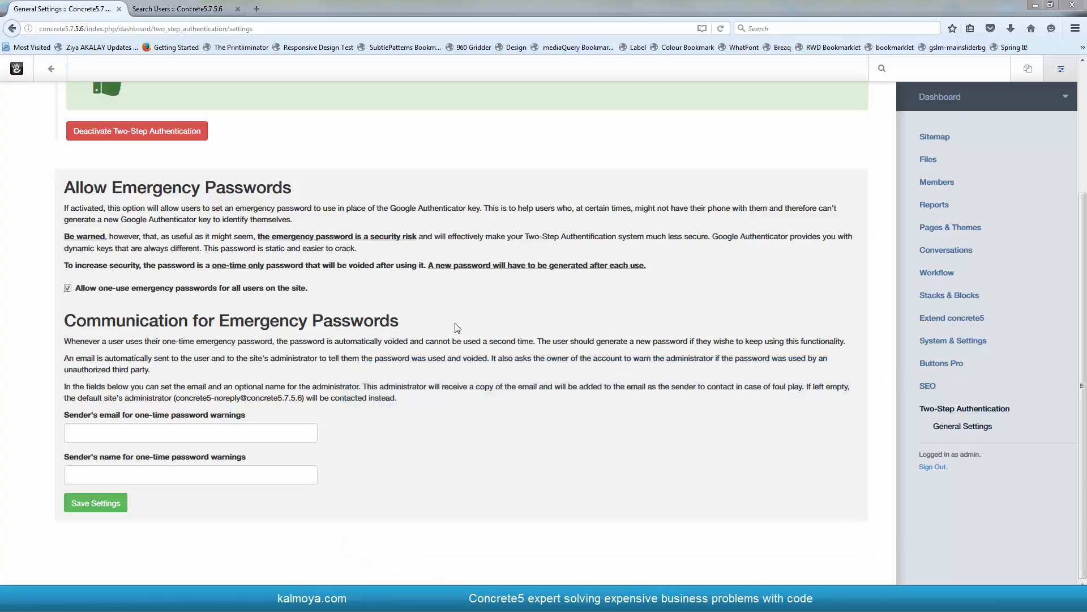
Step: Check the user's account and two-step settings, then return to the General Settings tab
click(469, 237)
scroll(477, 268, up, 1)
scroll(477, 268, up, 3)
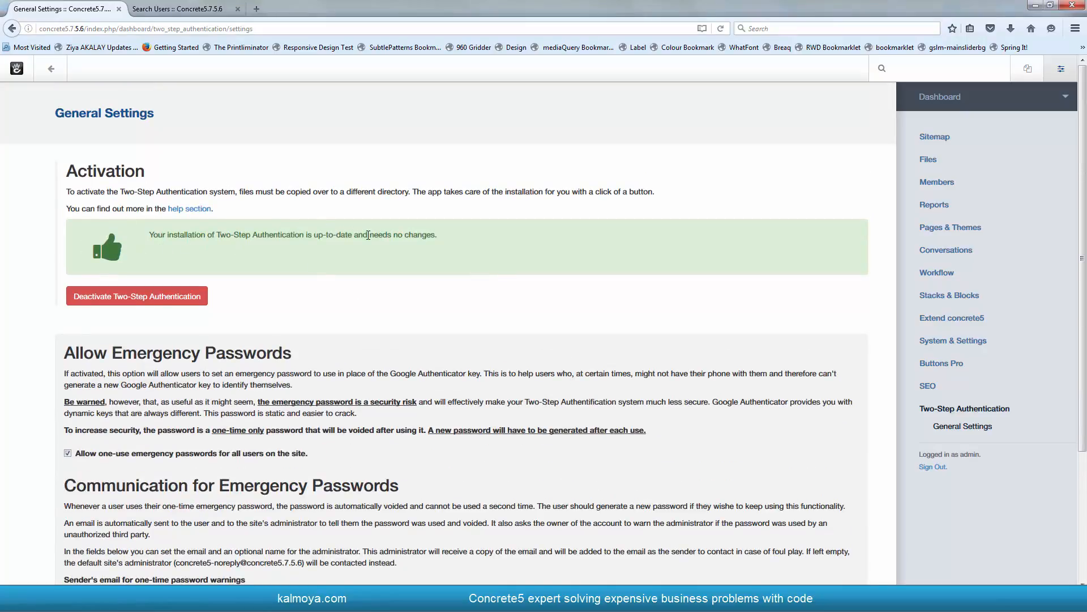
scroll(368, 234, down, 3)
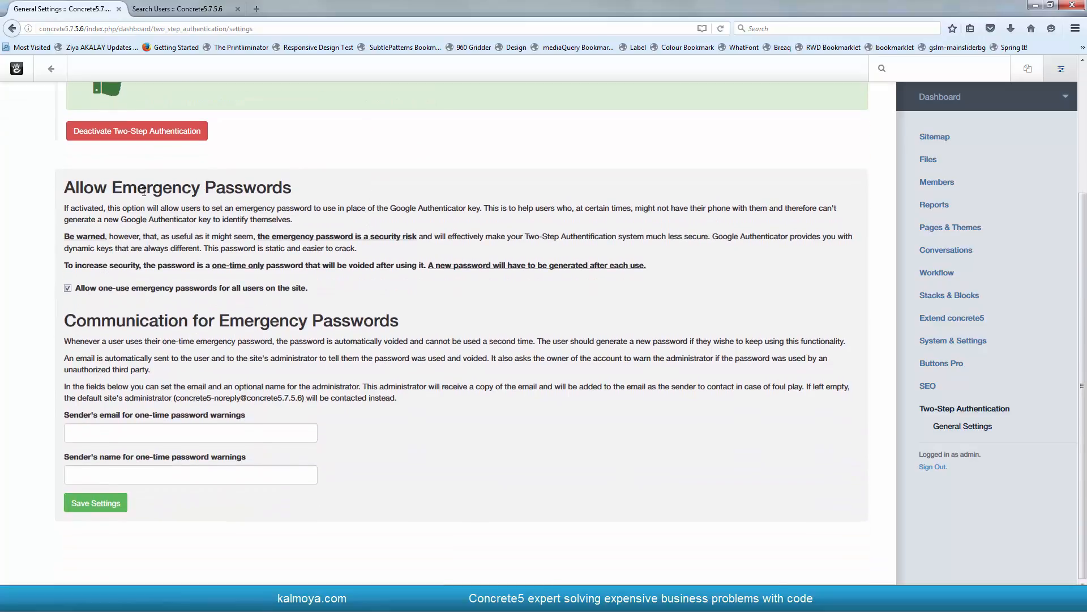
click(195, 5)
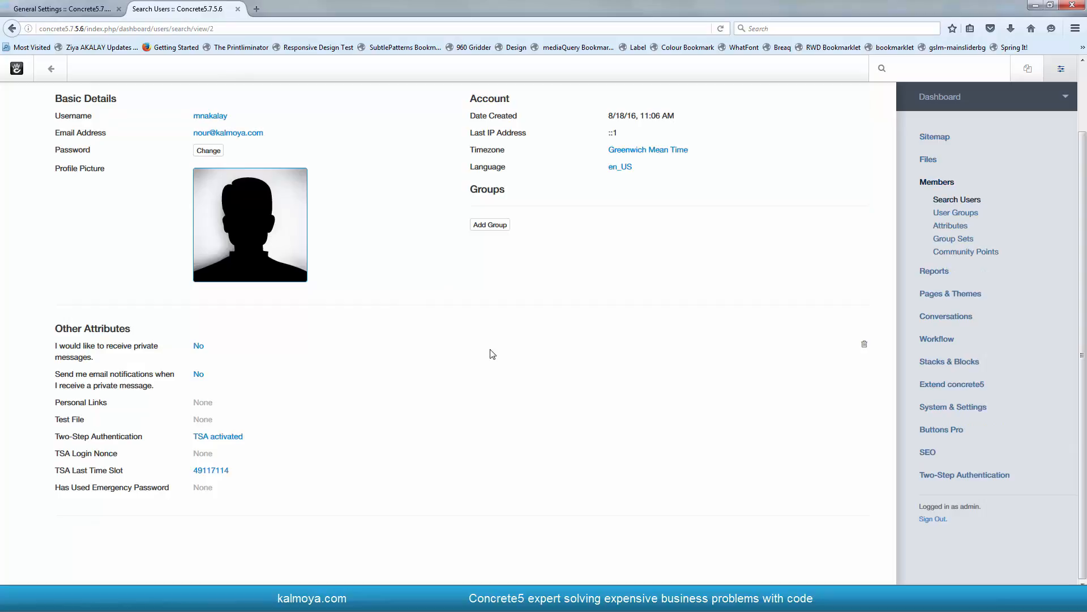
click(230, 437)
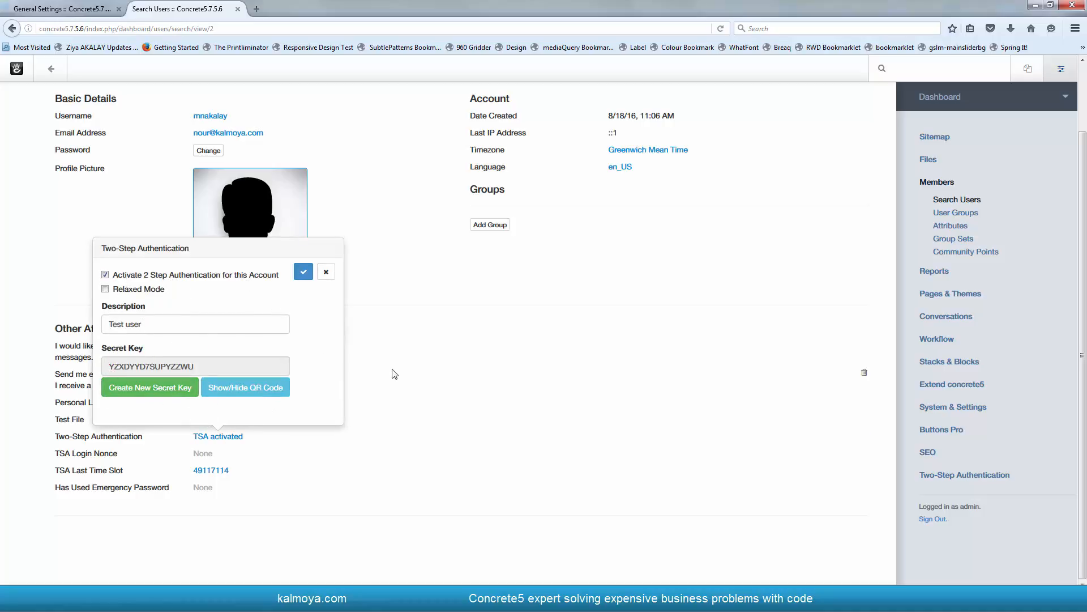
click(82, 11)
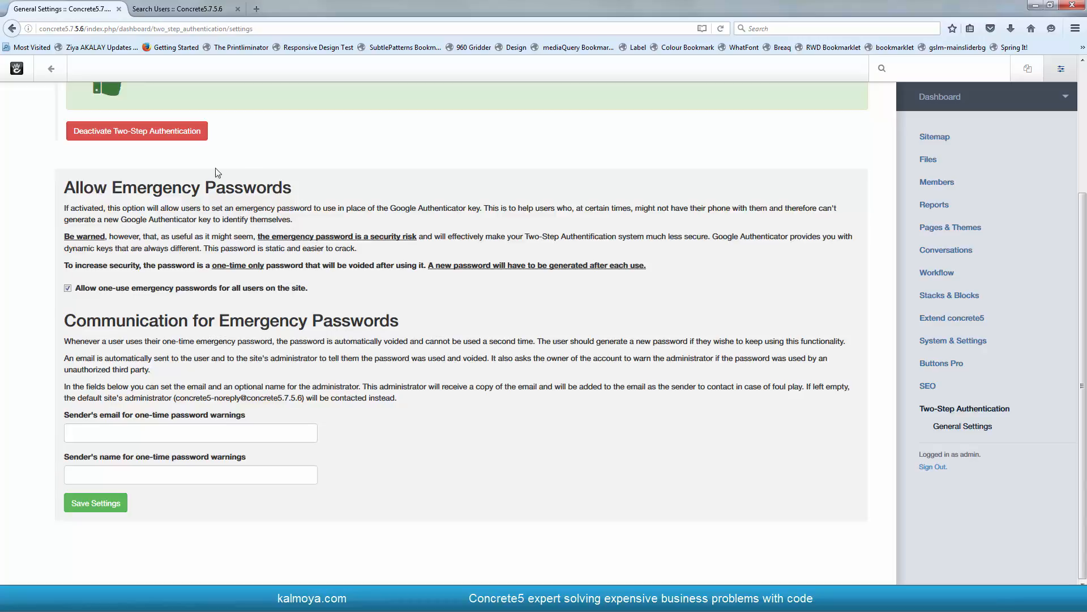
Step: Allow one-use emergency passwords for all users, leave sender email and name empty, and save
click(68, 288)
click(196, 434)
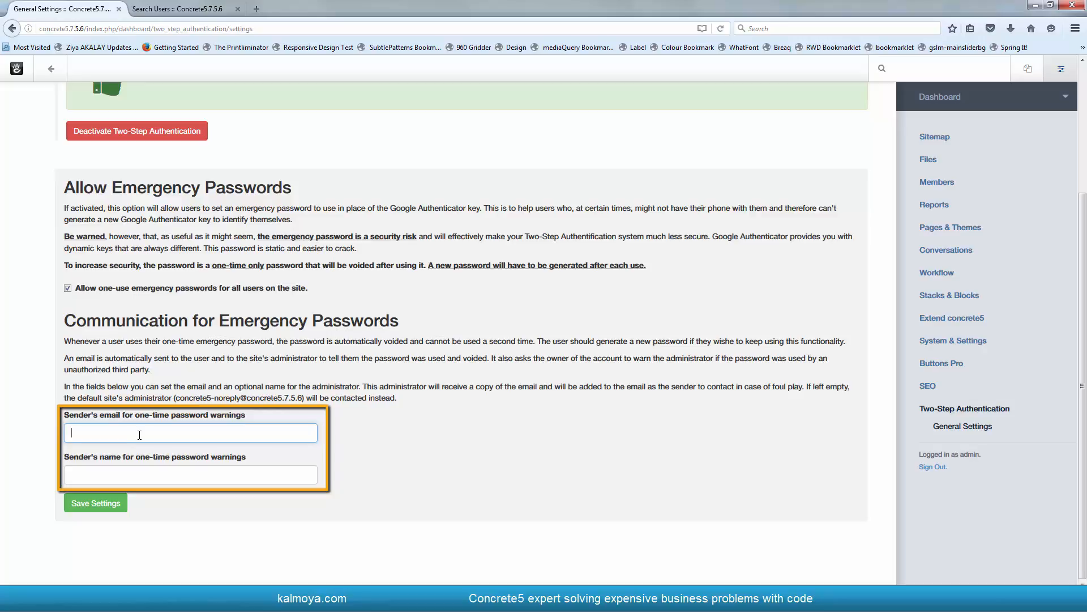
click(126, 470)
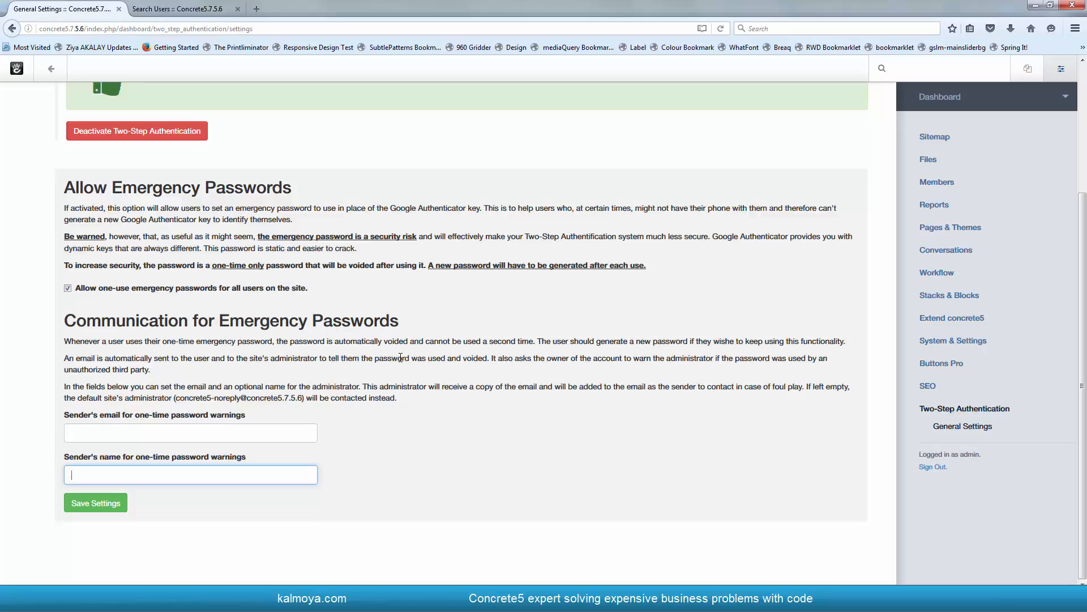
click(147, 431)
click(99, 511)
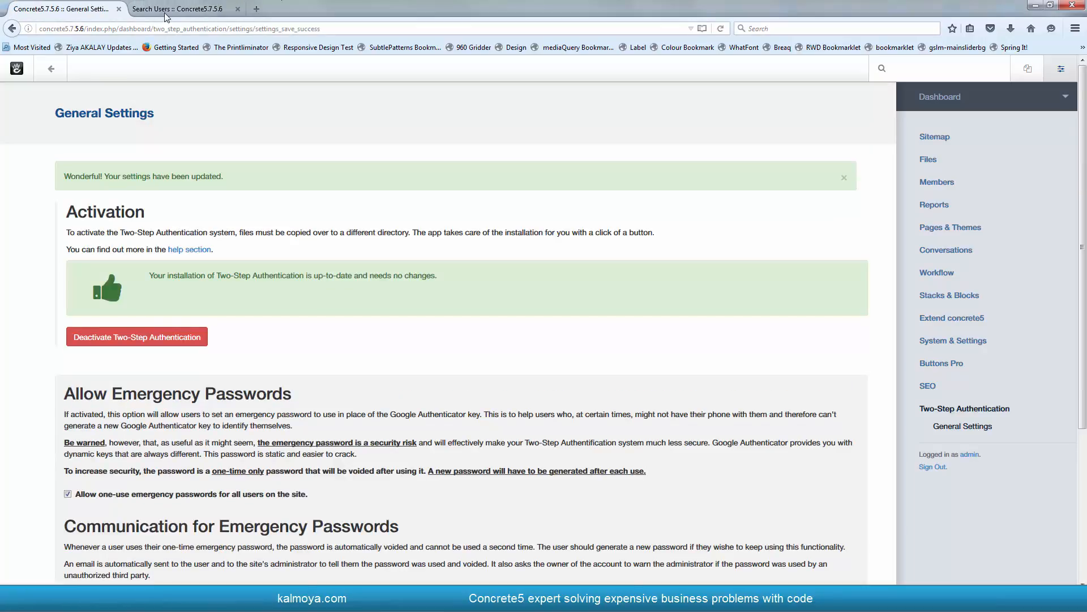
Step: Reload the user's account page, open 'TSA activated' and tick 'Enable Emergency Password for this account'
click(168, 10)
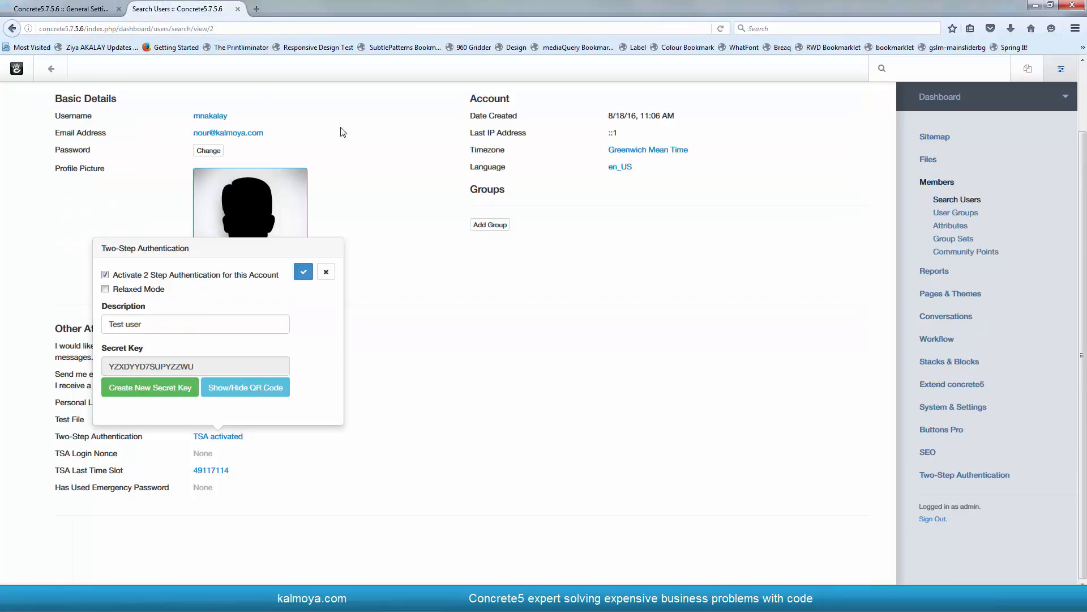
key(F5)
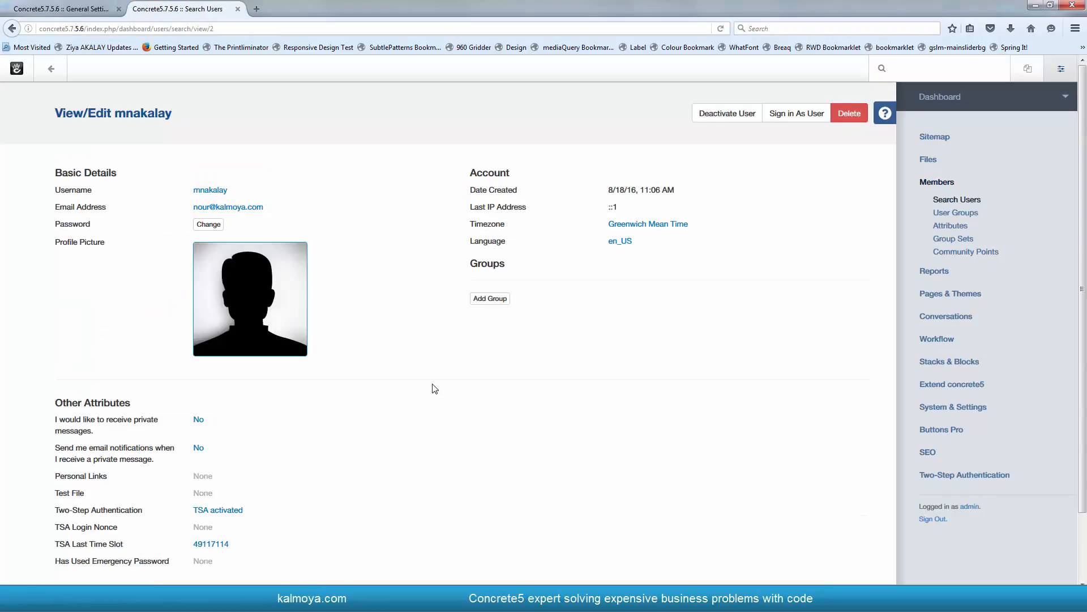
scroll(435, 388, down, 2)
click(237, 446)
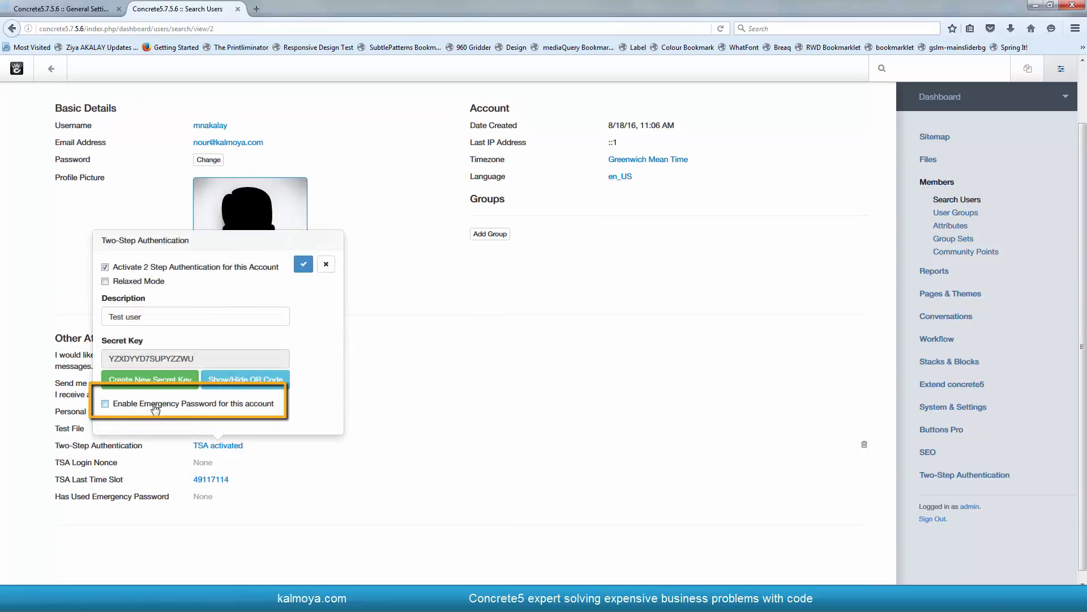
scroll(154, 405, down, 1)
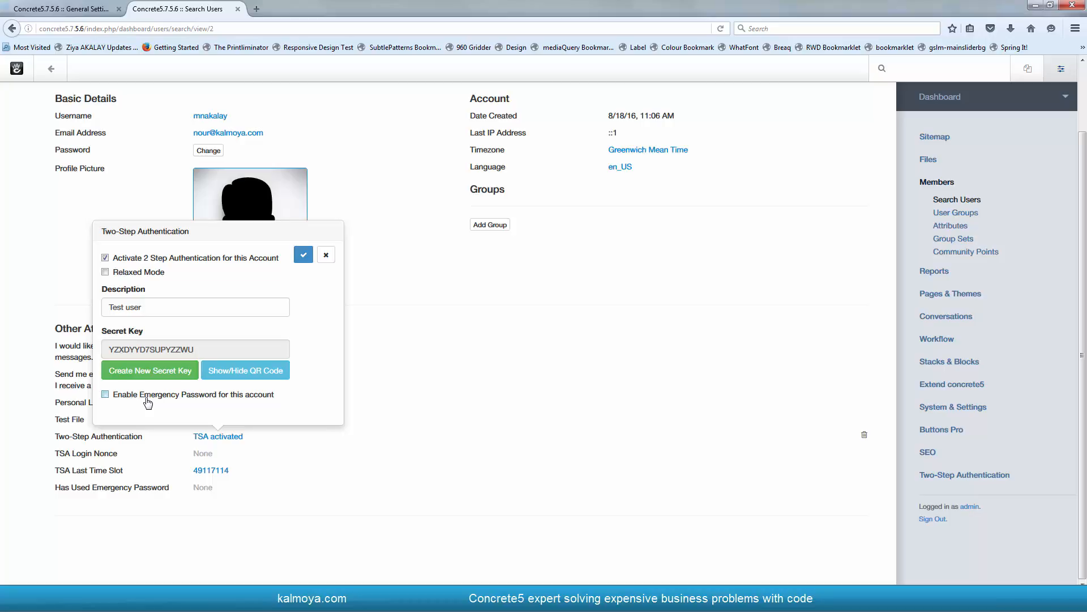
click(148, 402)
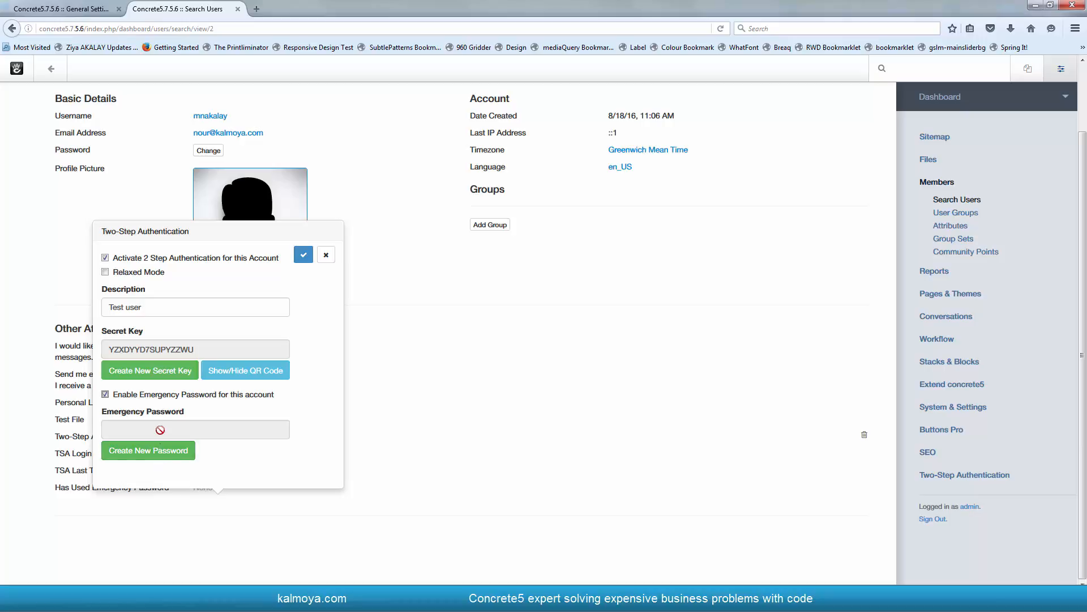
Step: Generate a new emergency password for the account and save it with the check button
click(158, 460)
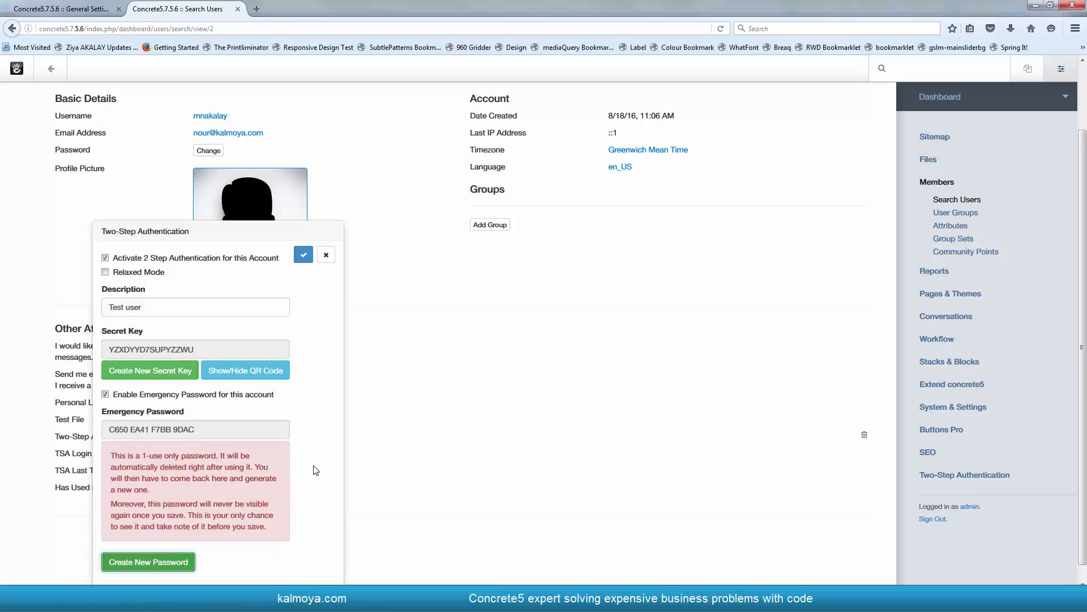
scroll(316, 469, down, 1)
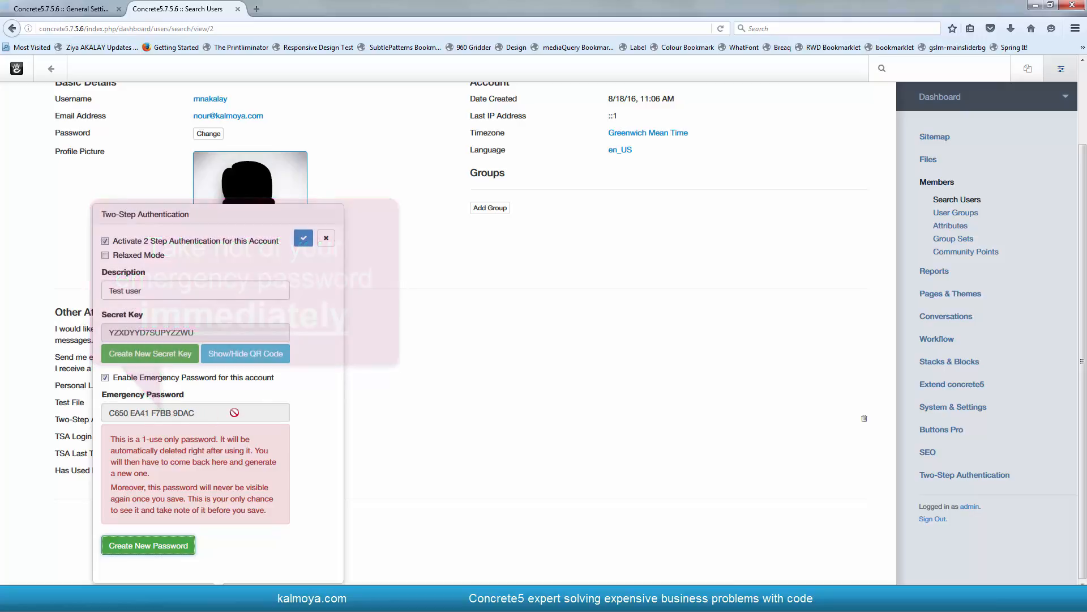
click(303, 238)
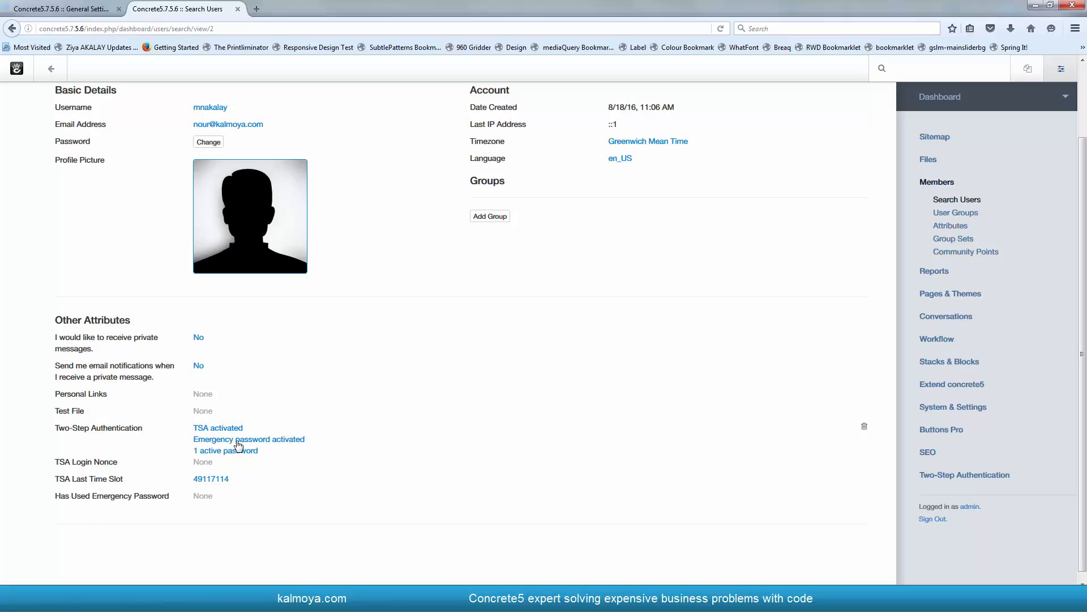
Step: Generate another emergency password in the TSA popover and copy its value
click(238, 445)
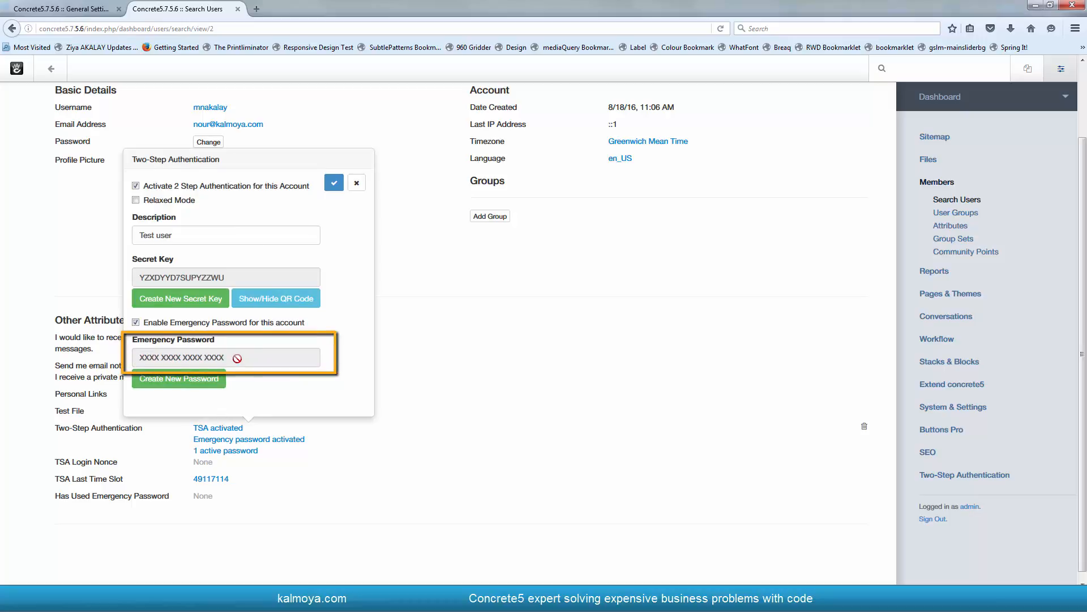
click(184, 378)
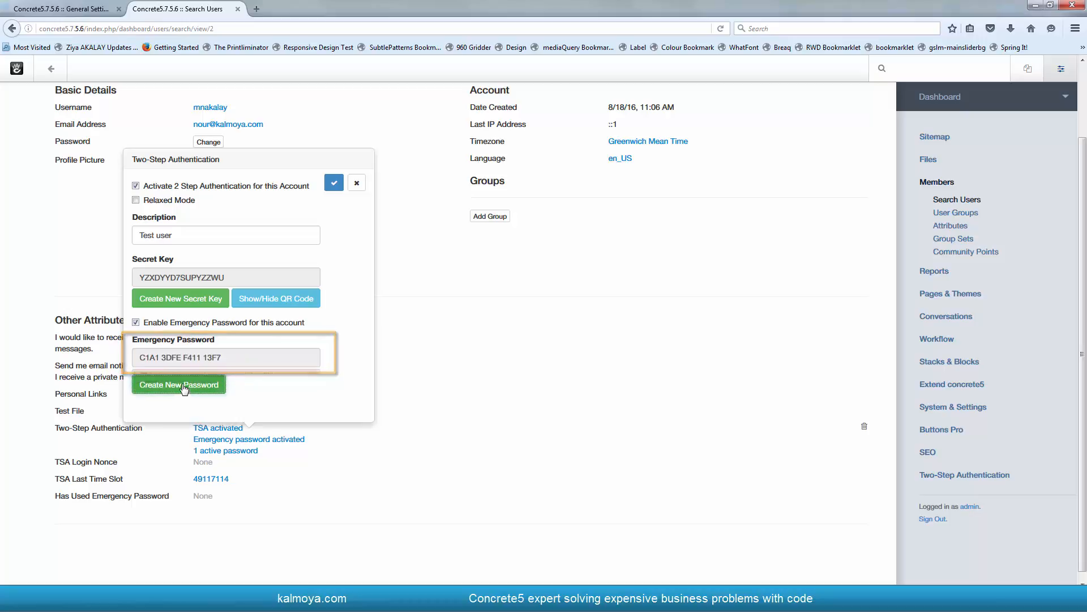
scroll(183, 385, down, 1)
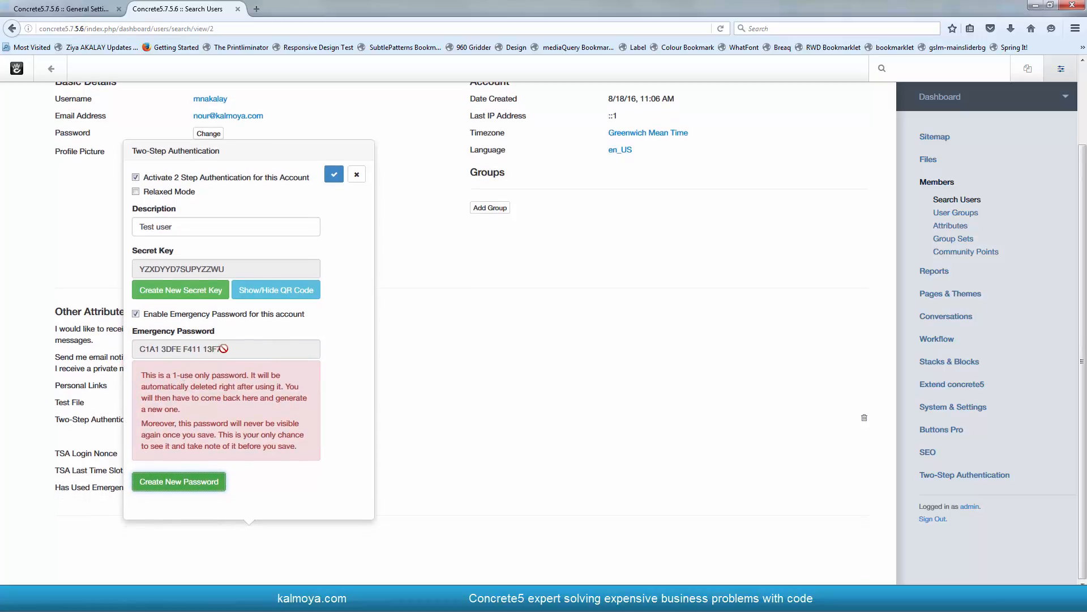
drag(224, 348, 148, 349)
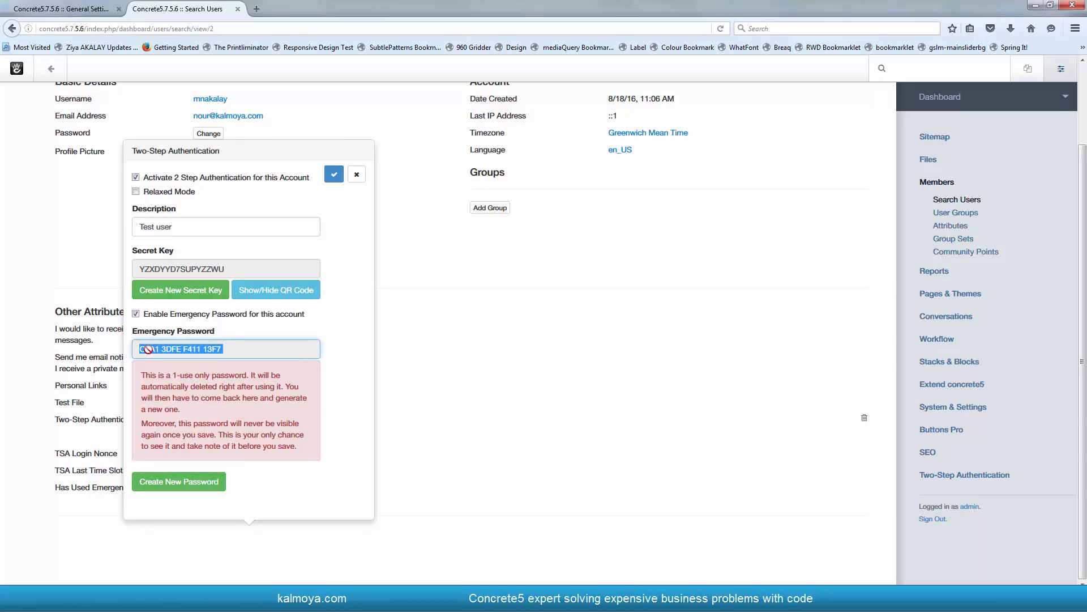
right_click(148, 350)
click(170, 381)
Step: Paste the emergency password into a new Notepad note, then save the account's settings
key(super)
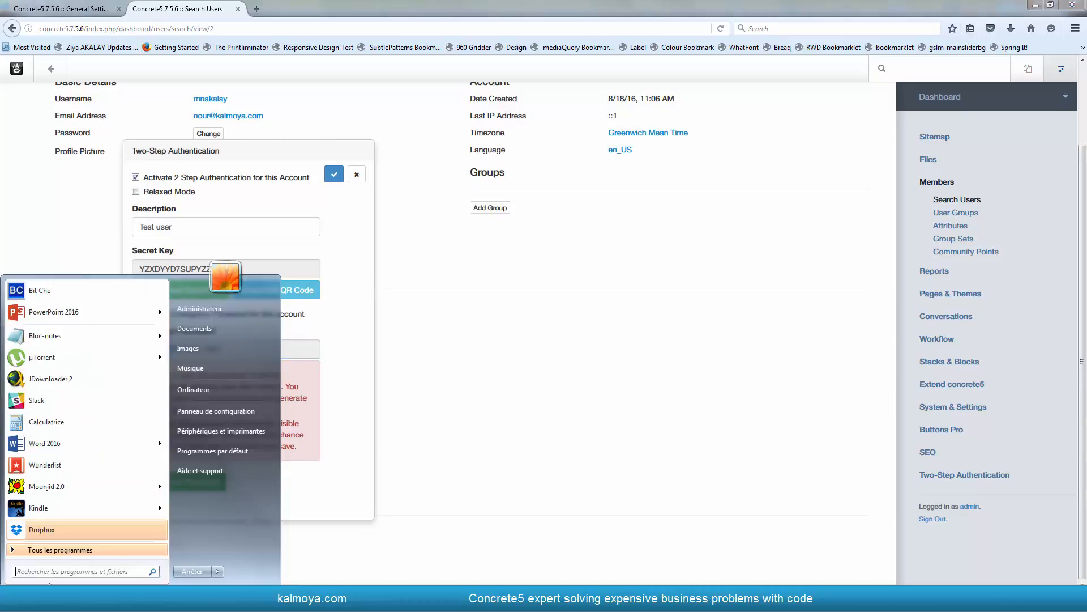
click(54, 343)
key(ctrl+v)
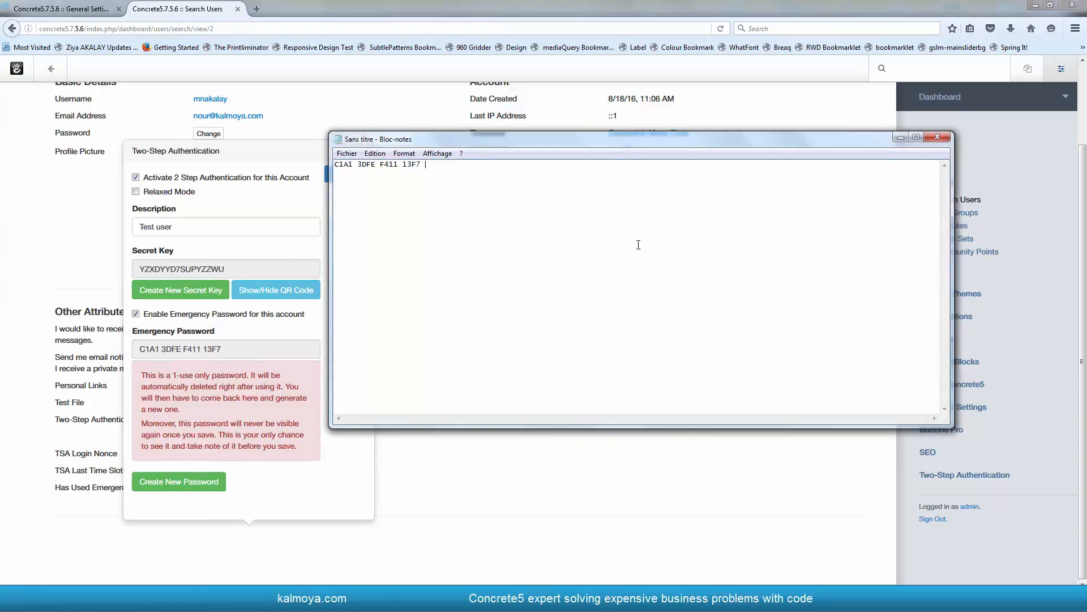
click(900, 137)
click(183, 349)
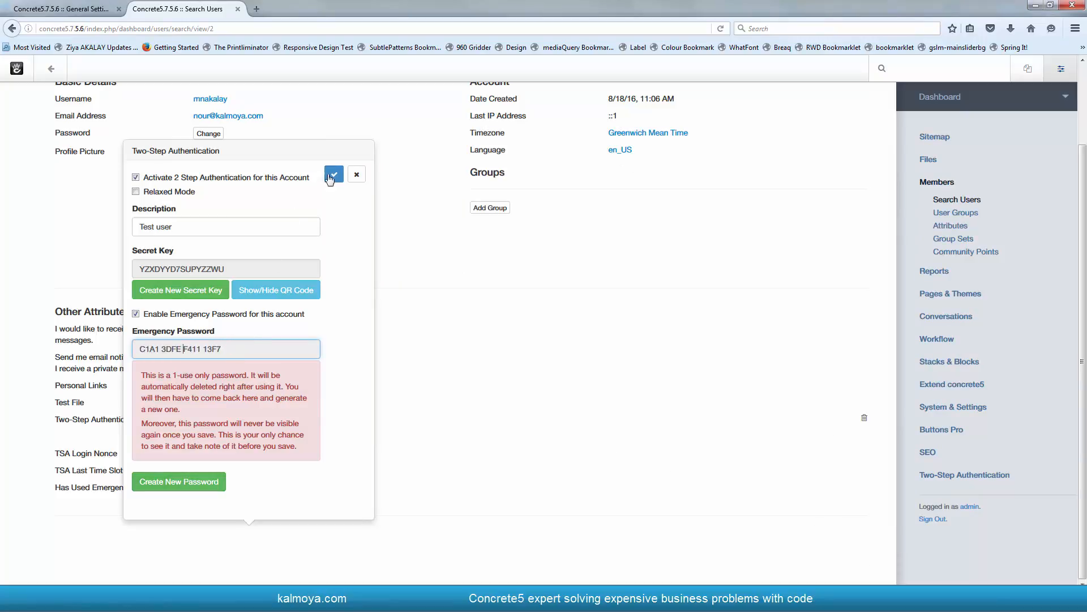
click(334, 176)
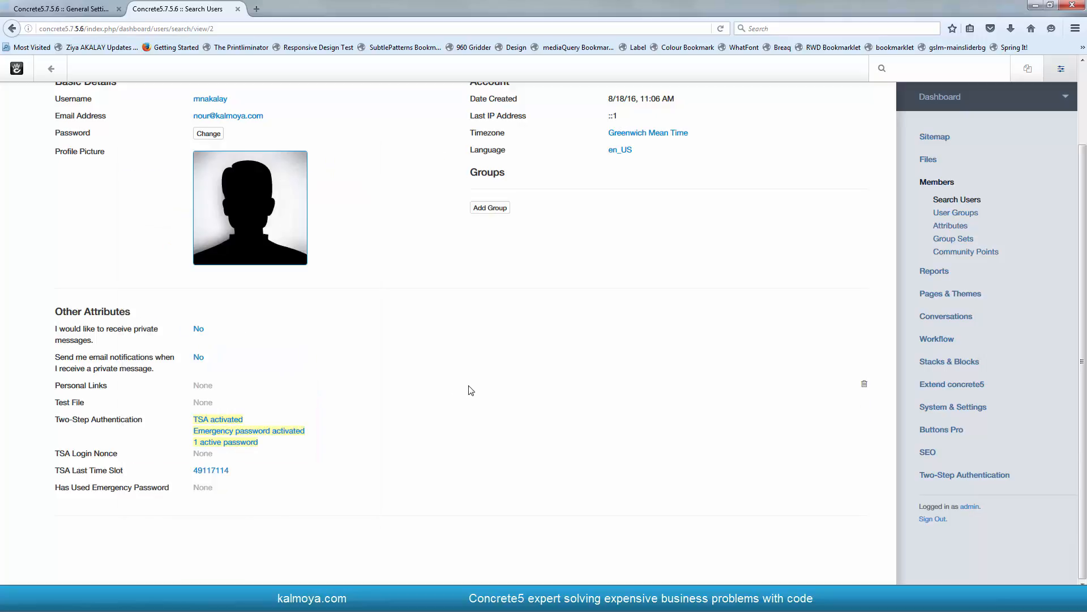
Step: Return to the General Settings page and sign out of the administrator account
click(88, 14)
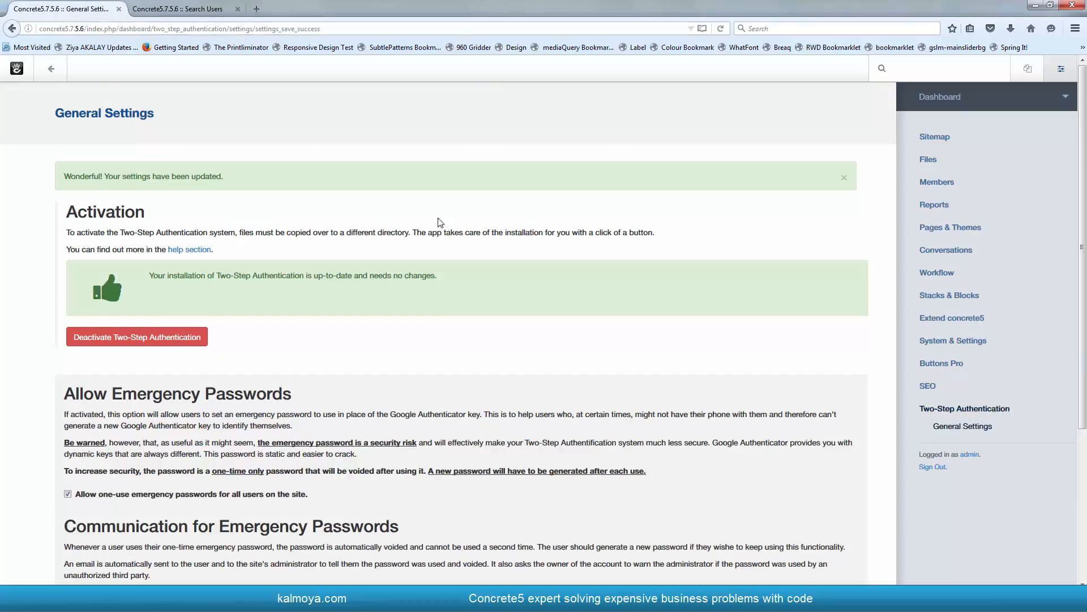
click(935, 468)
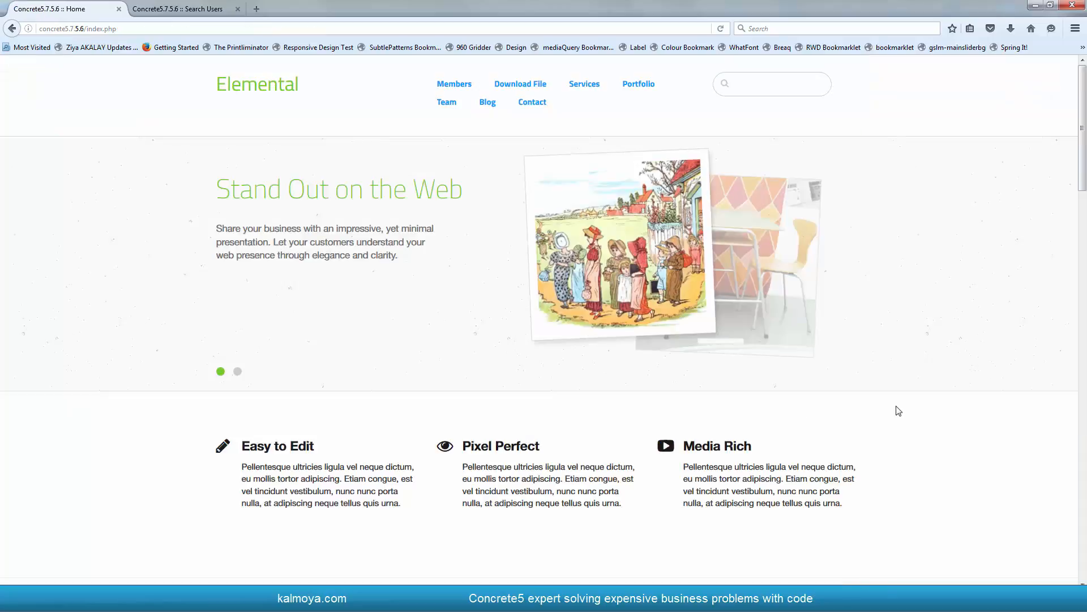
Step: Sign in from the footer Log in link with the test user's username and the emergency password
scroll(898, 410, down, 20)
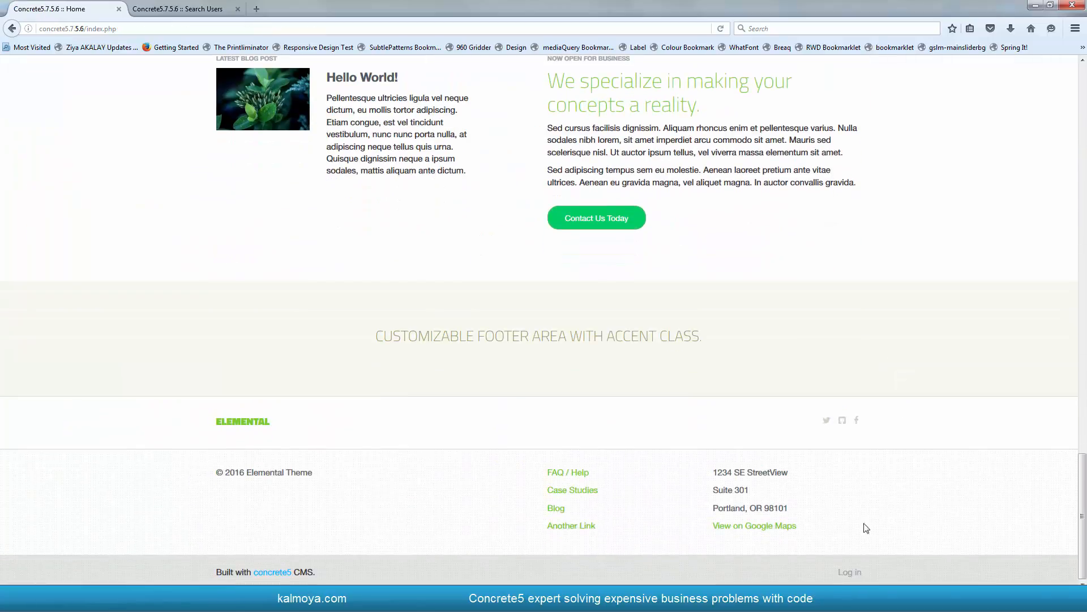
click(850, 572)
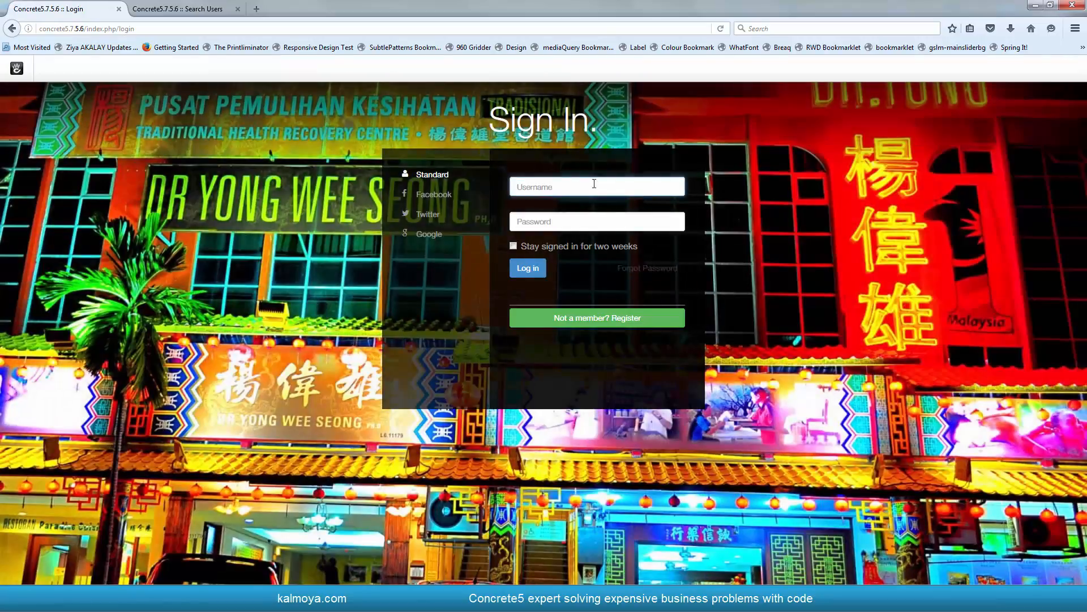
text(mnaka)
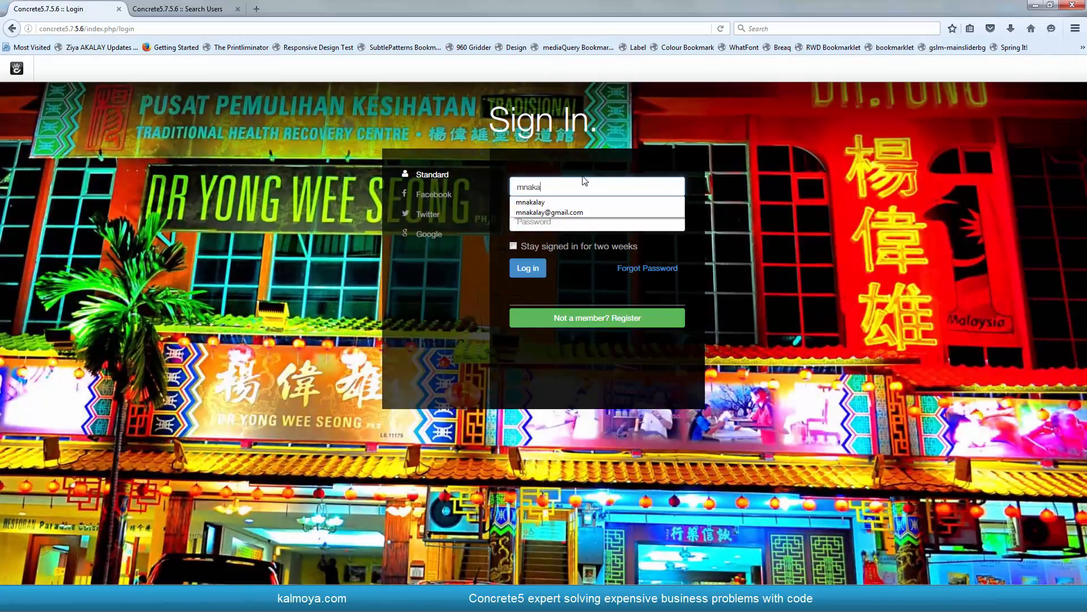
text(lay)
key(Tab)
text(••)
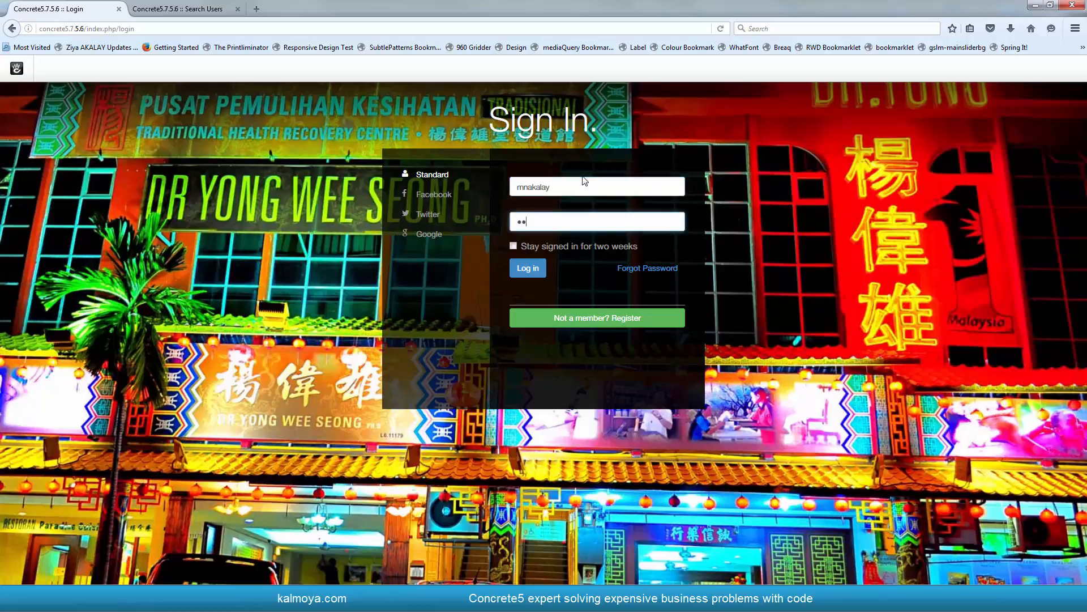
text(••••••••)
click(529, 267)
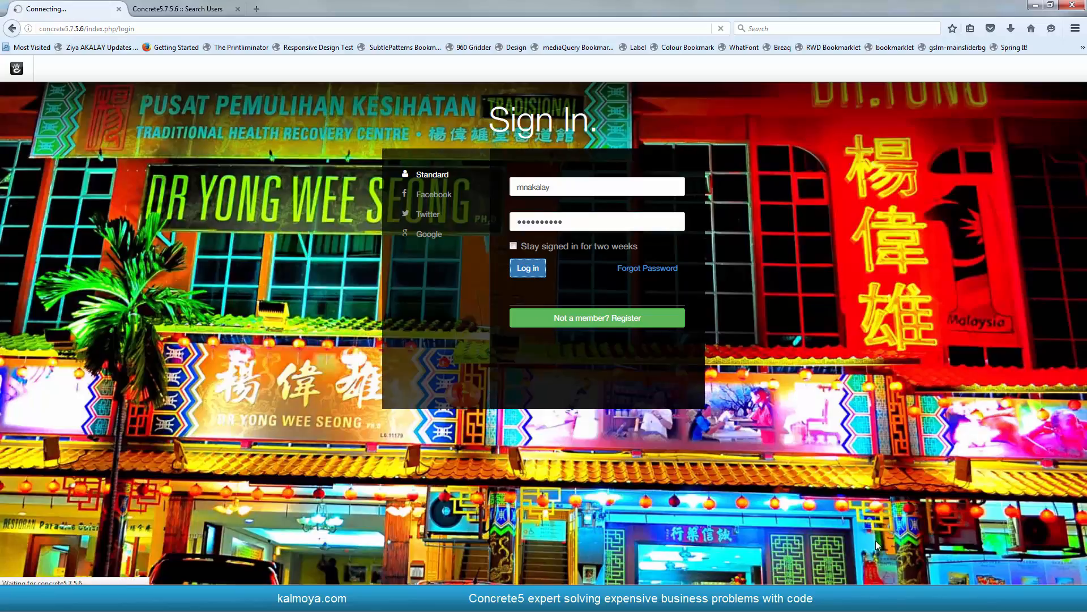
Step: Paste the emergency password saved in Notepad into the Google Authenticator code field and validate it
mouse_move(906, 598)
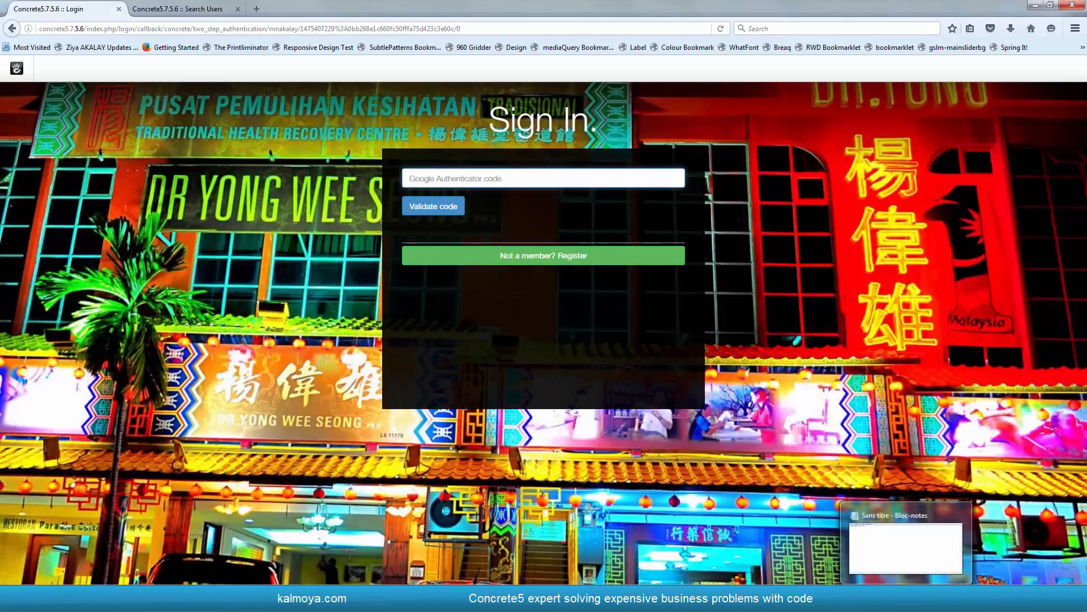
click(906, 546)
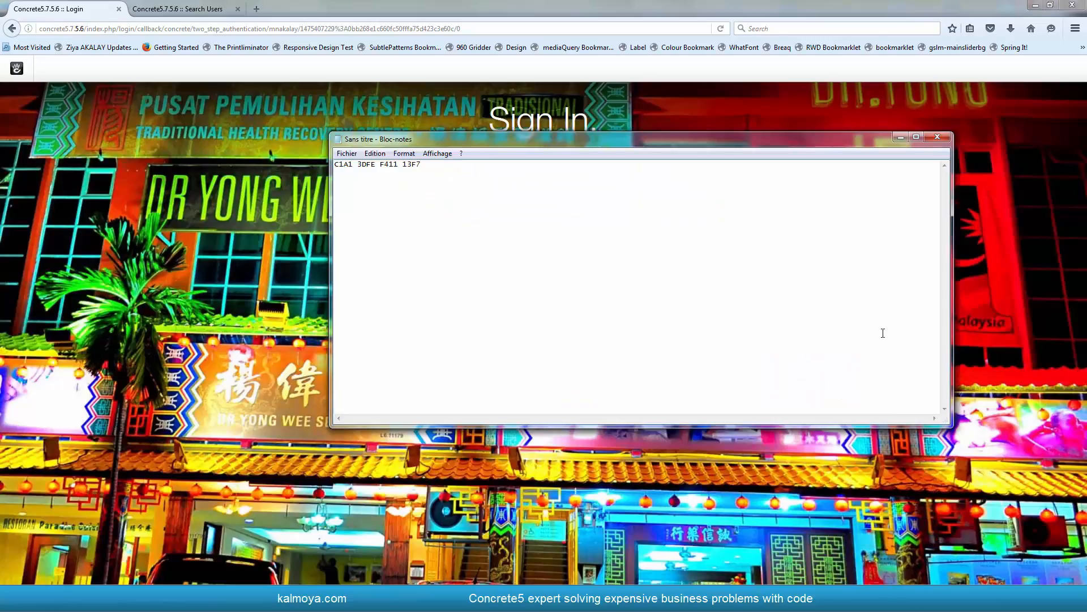
drag(478, 145, 596, 290)
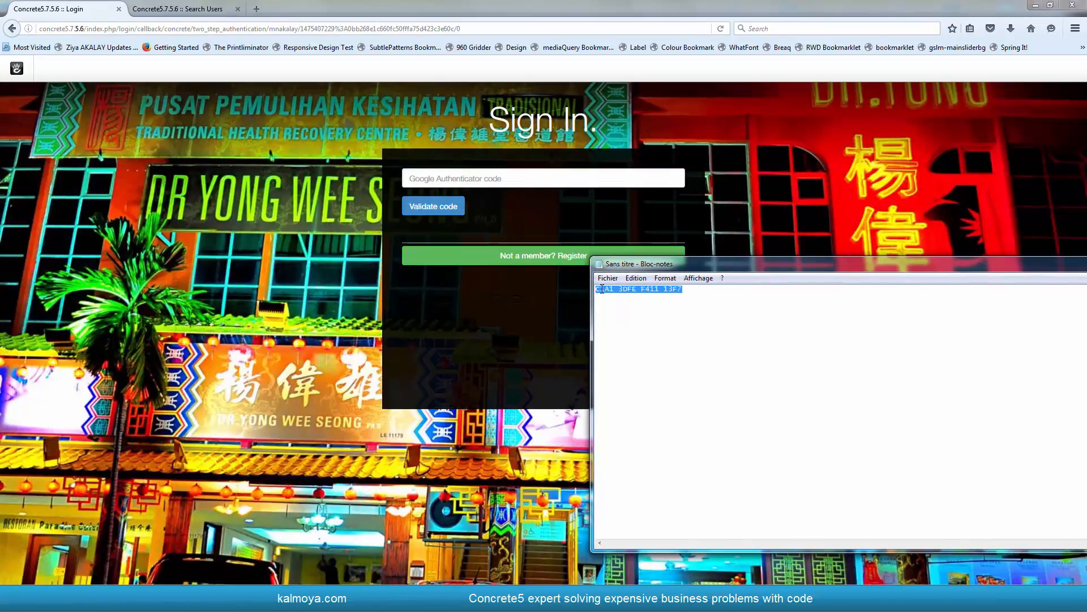
right_click(601, 290)
click(630, 325)
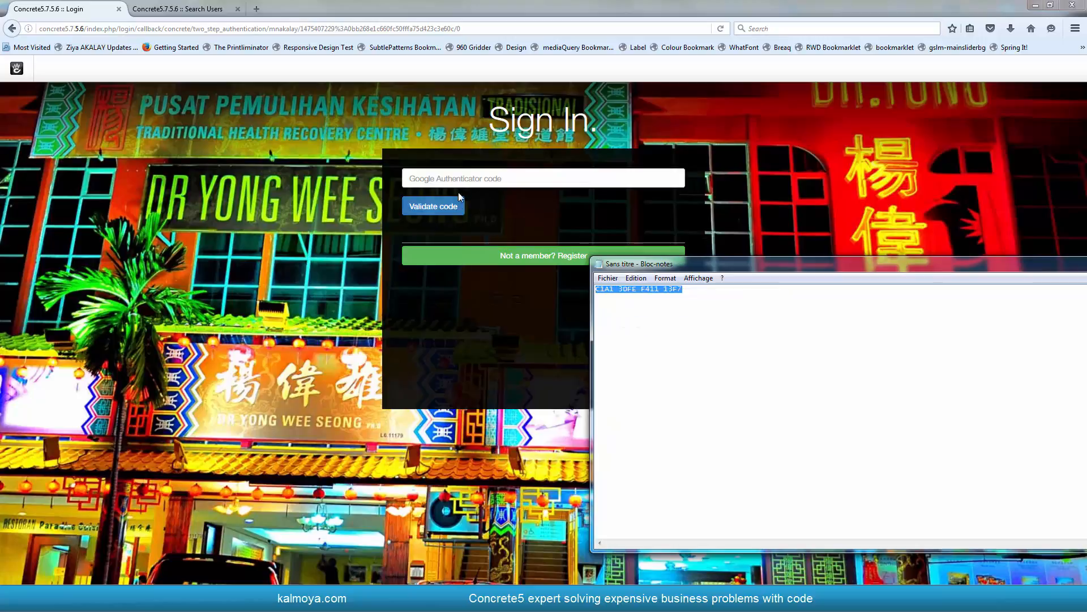
click(462, 180)
key(ctrl+v)
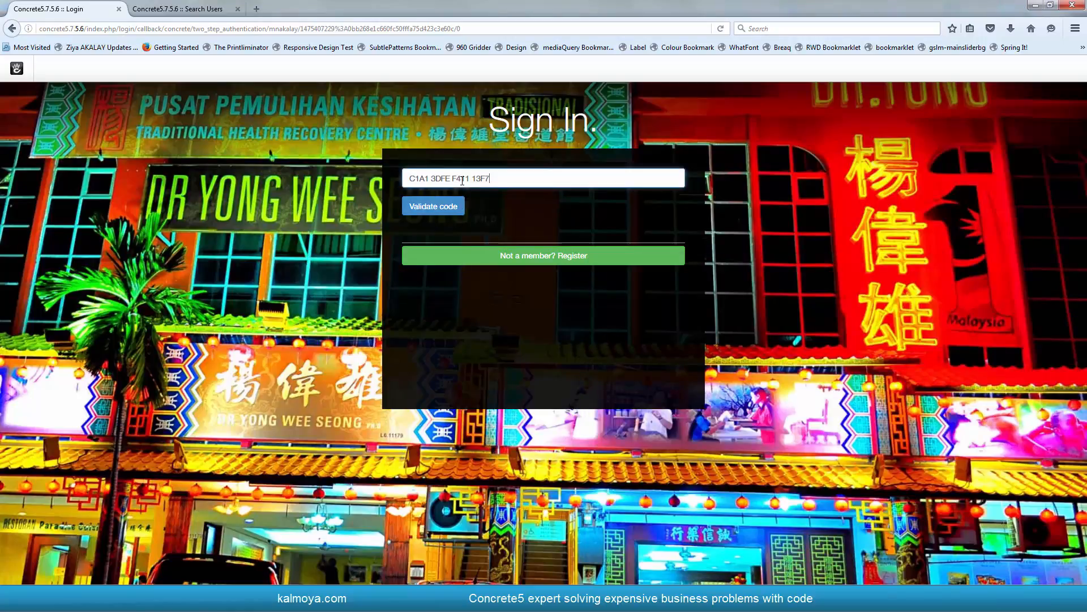
click(446, 207)
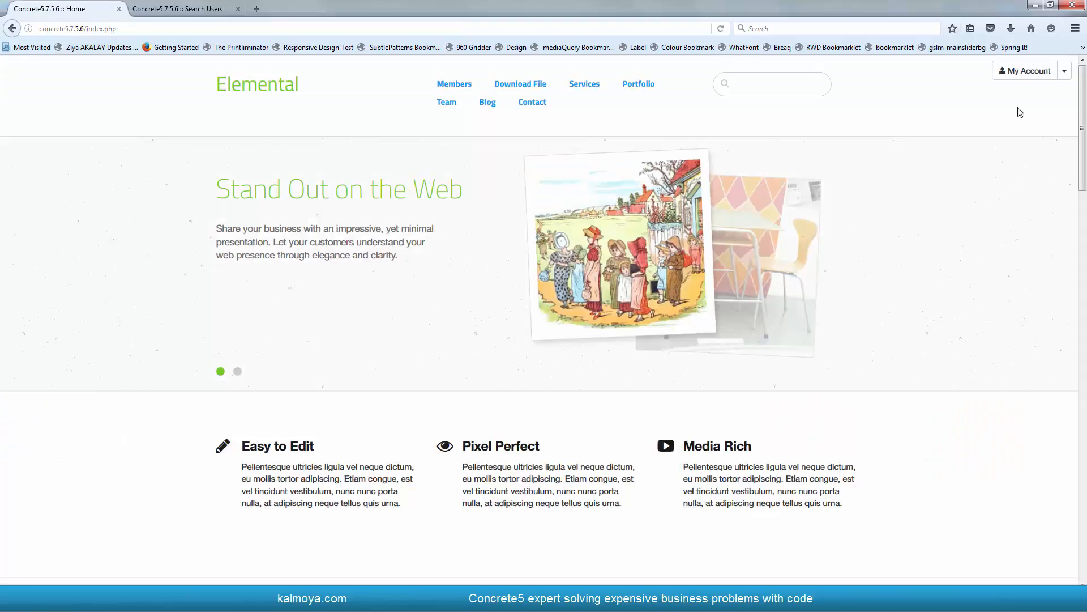
Step: Choose Edit Profile from the My Account menu and scroll to the Two-Step Authentication section
click(1065, 71)
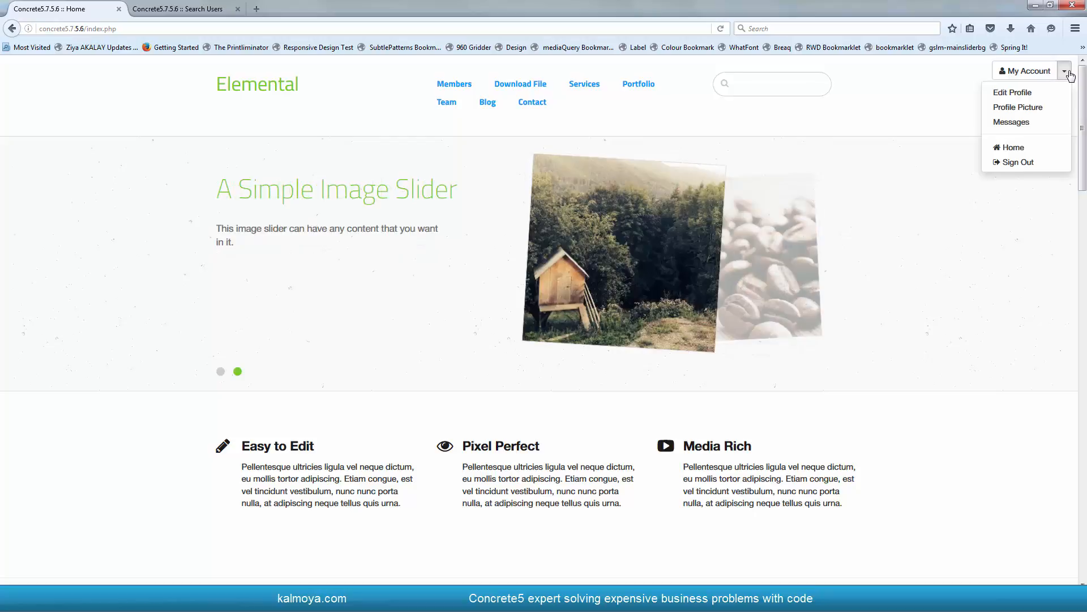
click(1019, 95)
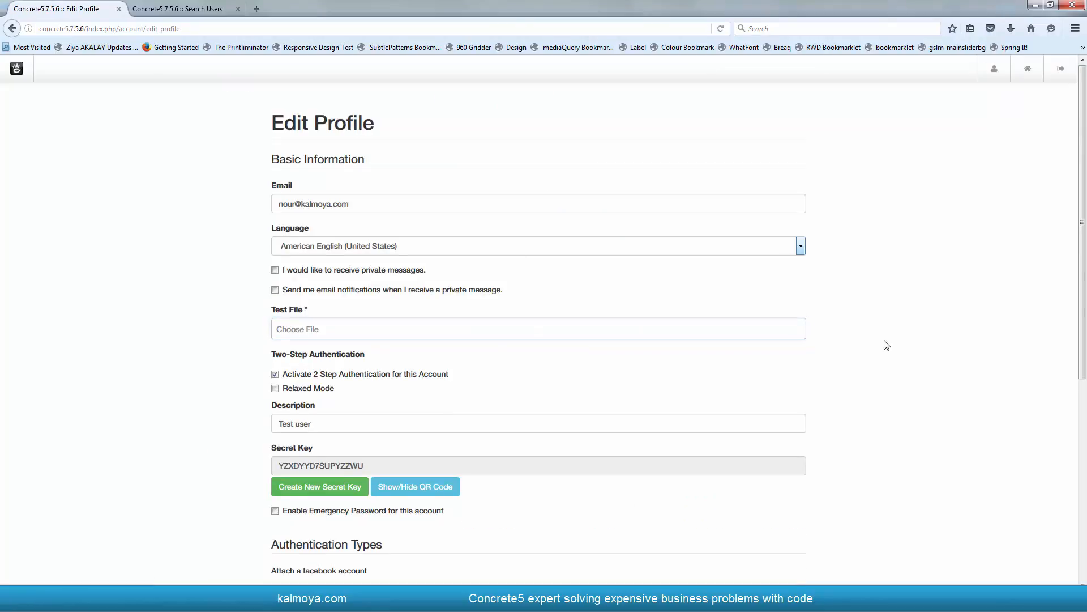
scroll(887, 345, down, 4)
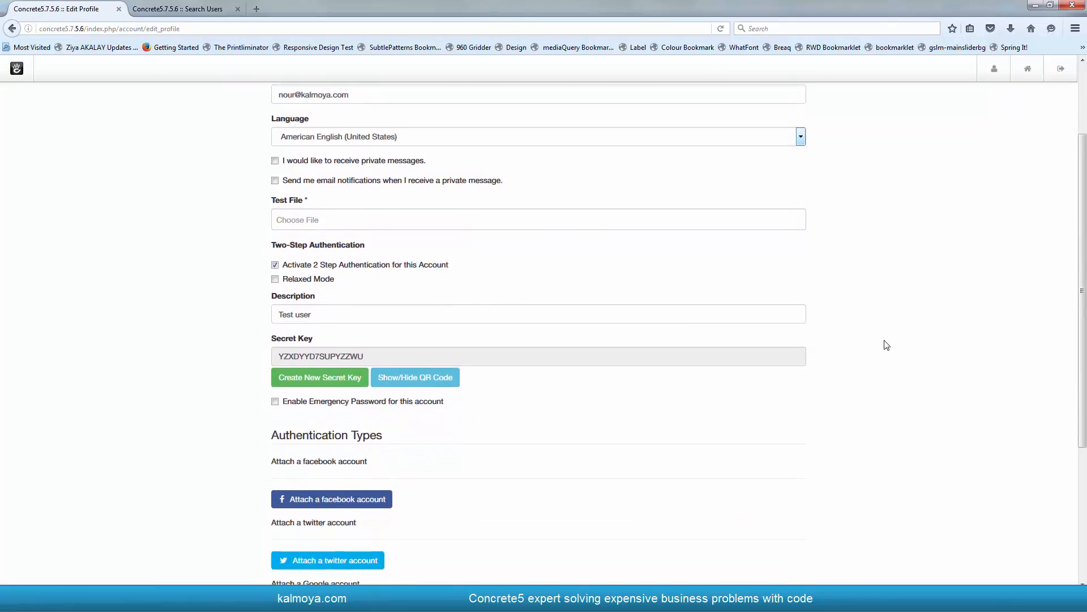
scroll(887, 345, up, 2)
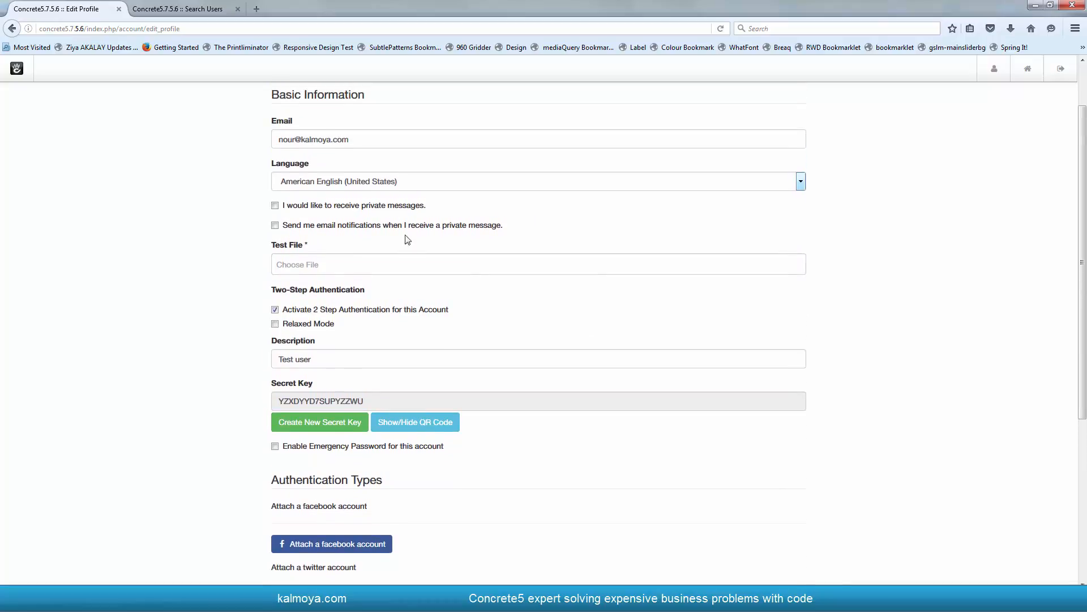
scroll(349, 353, down, 2)
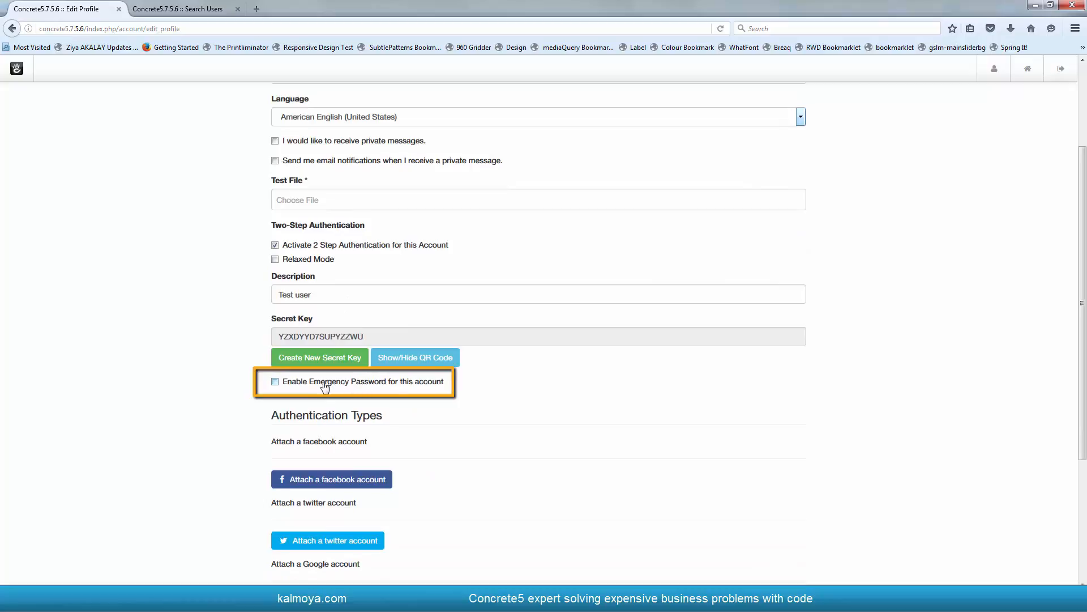
Step: Tick 'Enable Emergency Password for this account' and create a new one-use password
click(275, 382)
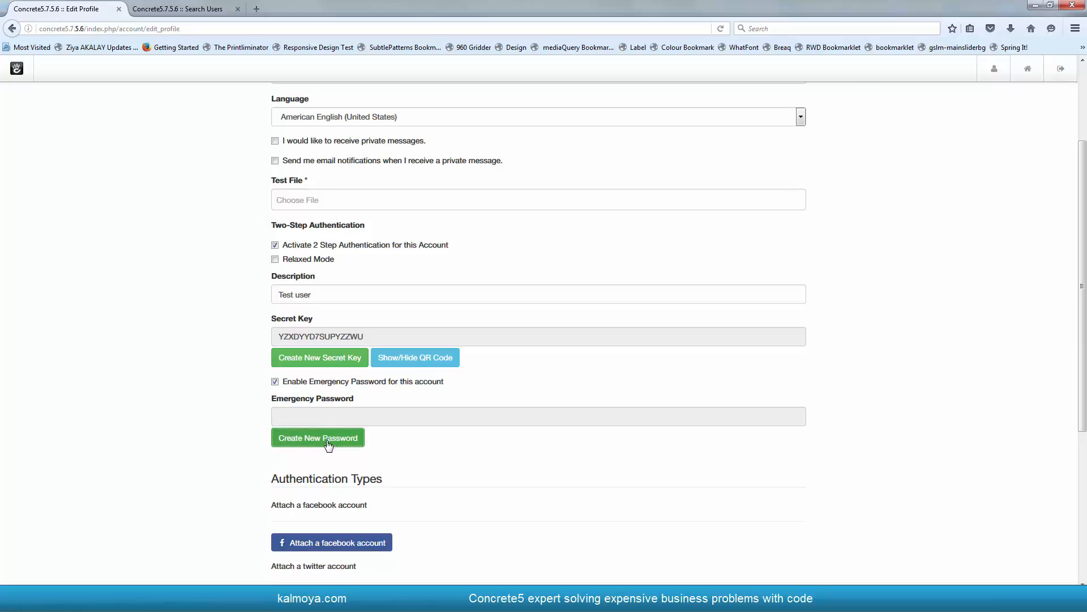
click(321, 437)
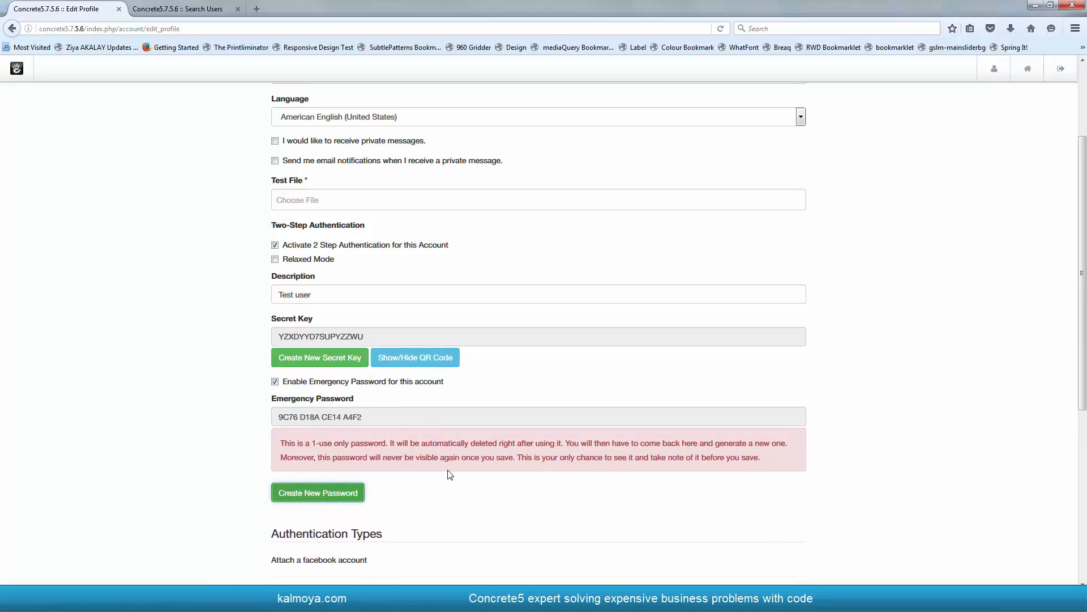
scroll(450, 474, down, 2)
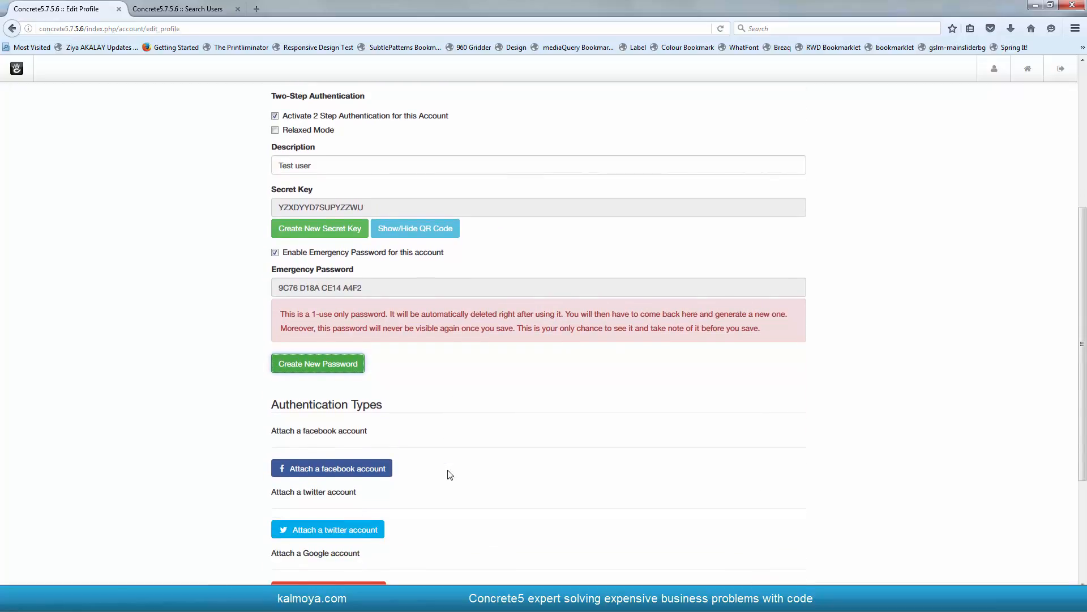
scroll(450, 475, down, 1)
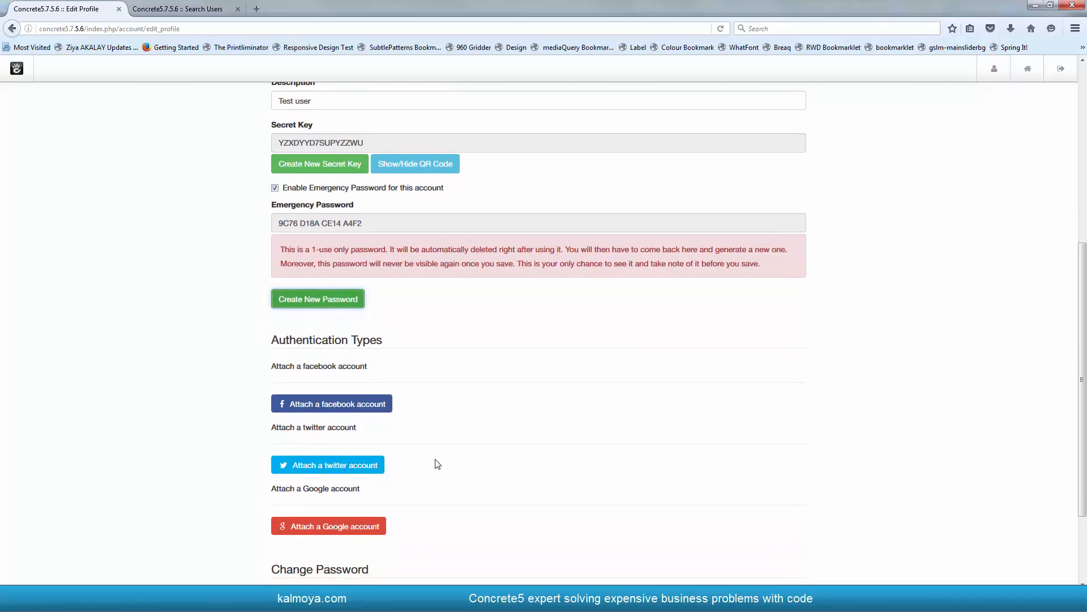
scroll(424, 439, down, 2)
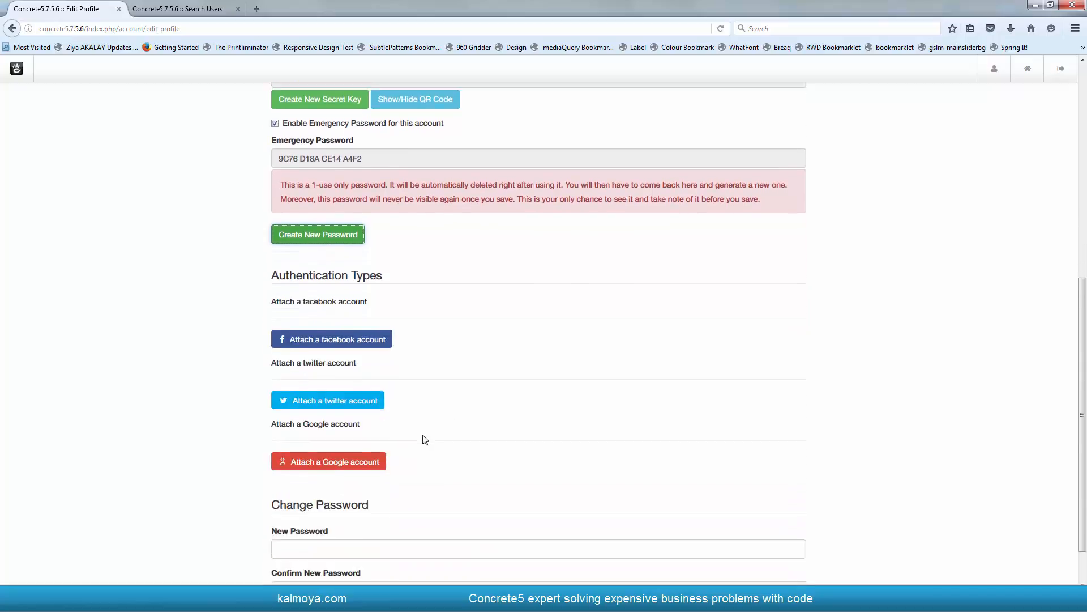
scroll(496, 456, up, 5)
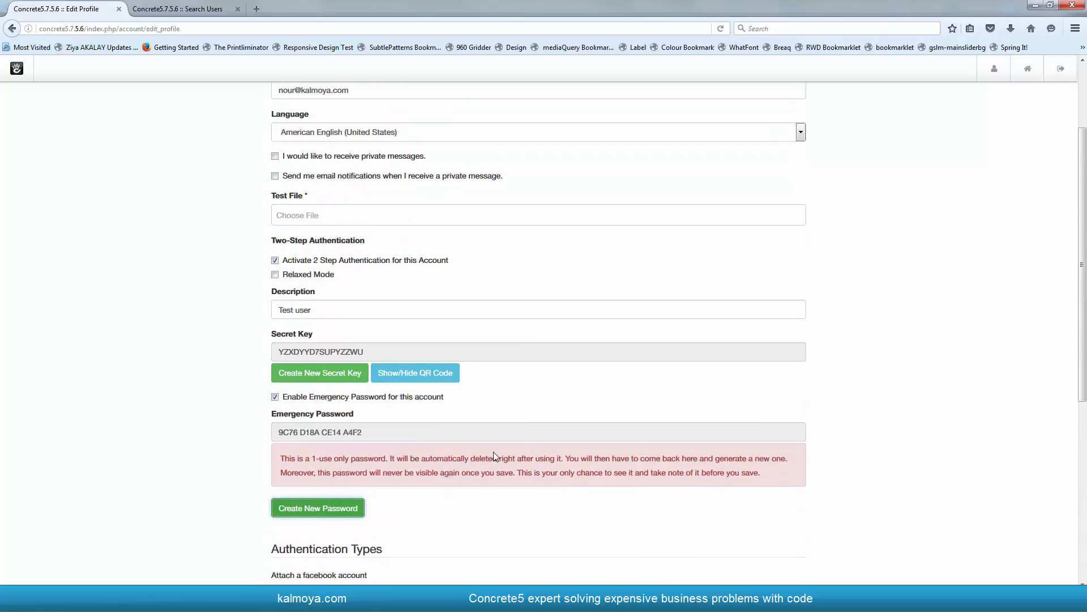